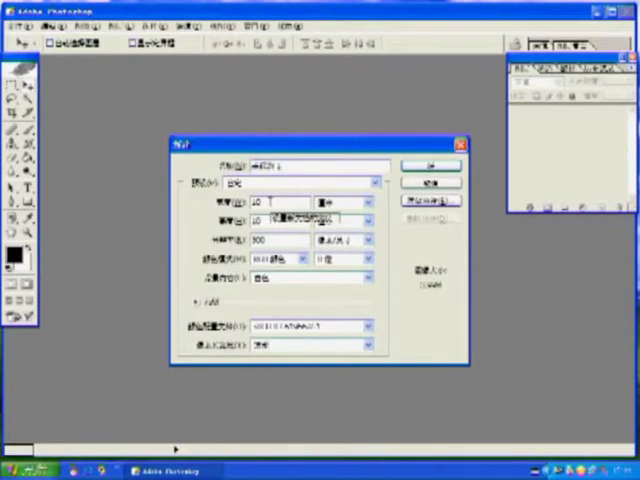
- Create the new 10 by 10 blank document and centre its window
click(270, 222)
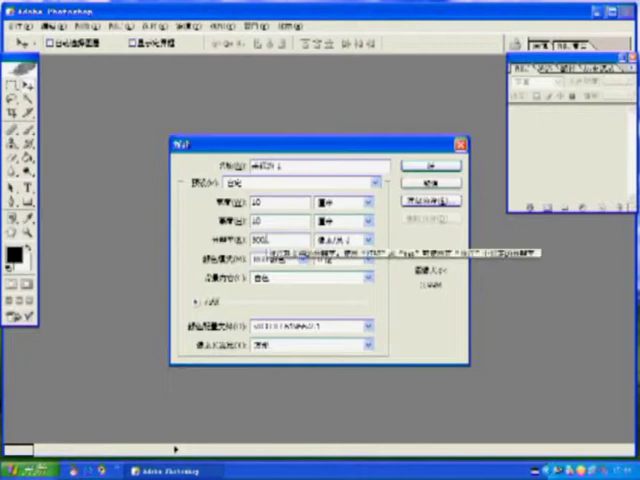
click(420, 170)
drag(150, 62, 313, 127)
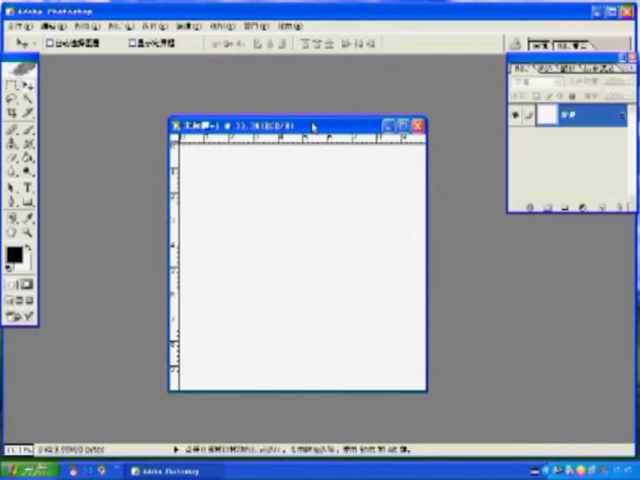
- Select the whole canvas and apply a black stroke around it
key(ctrl+a)
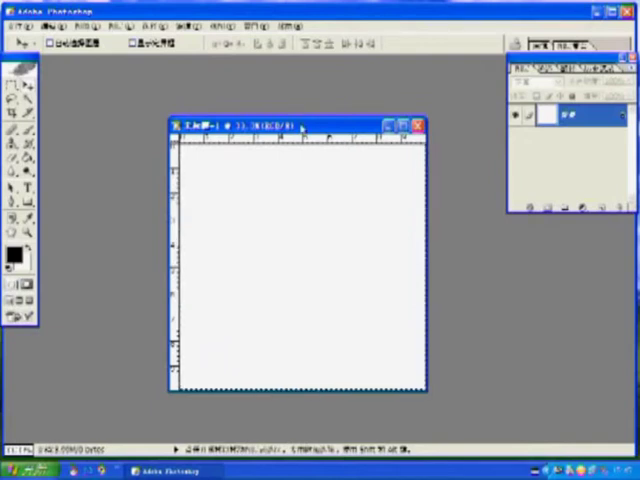
click(52, 27)
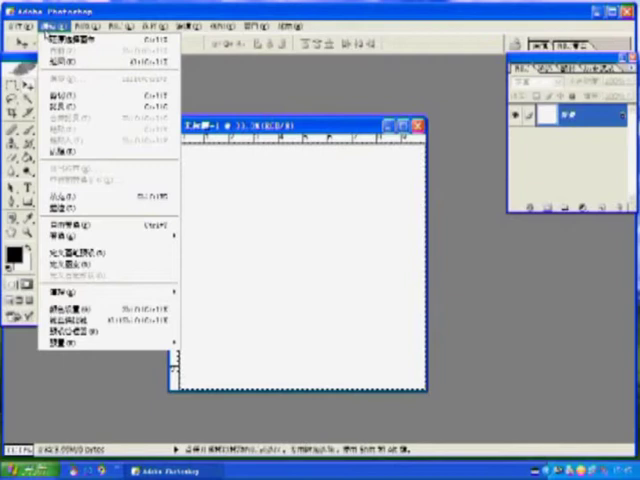
click(70, 207)
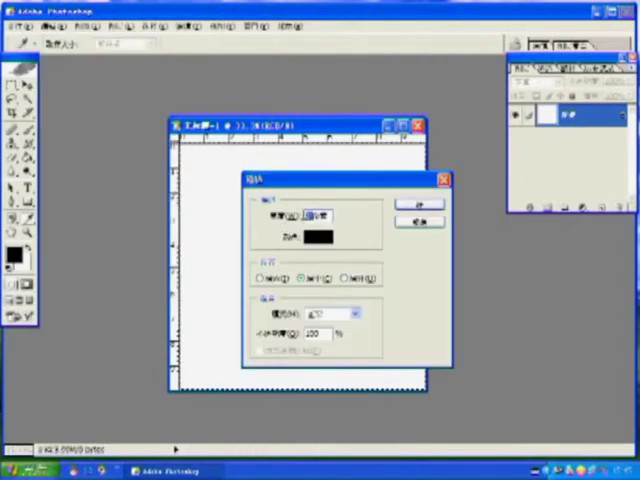
click(318, 238)
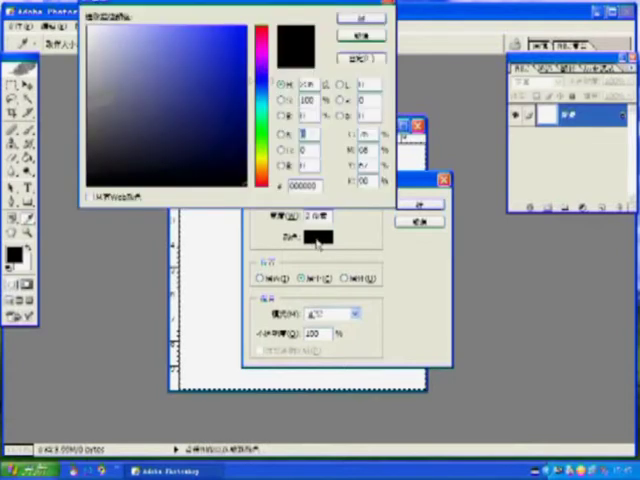
click(362, 20)
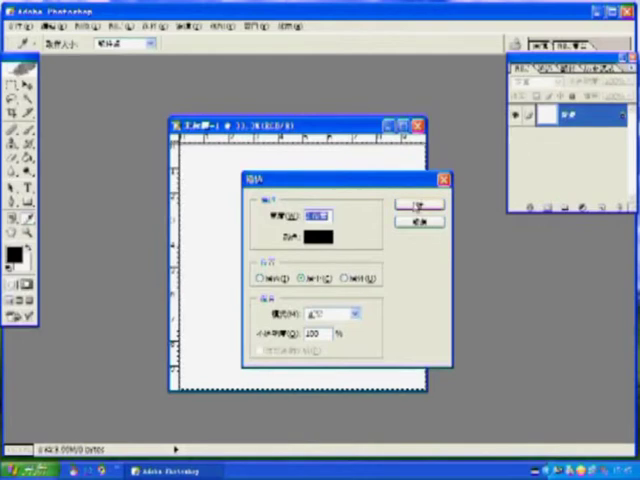
click(418, 205)
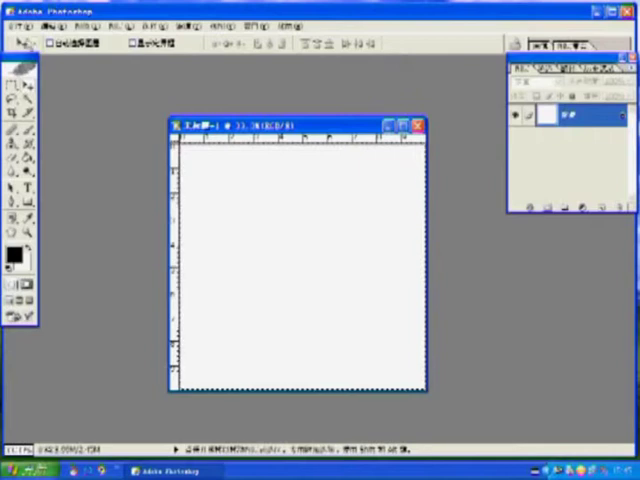
- Open Print with Preview and turn off Center Image
click(18, 26)
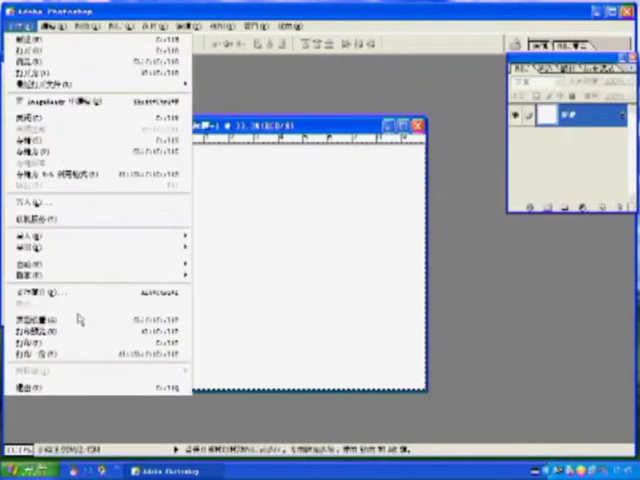
click(38, 331)
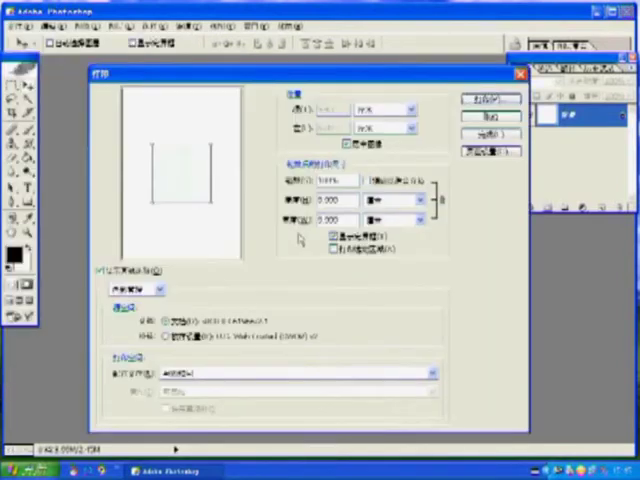
click(349, 144)
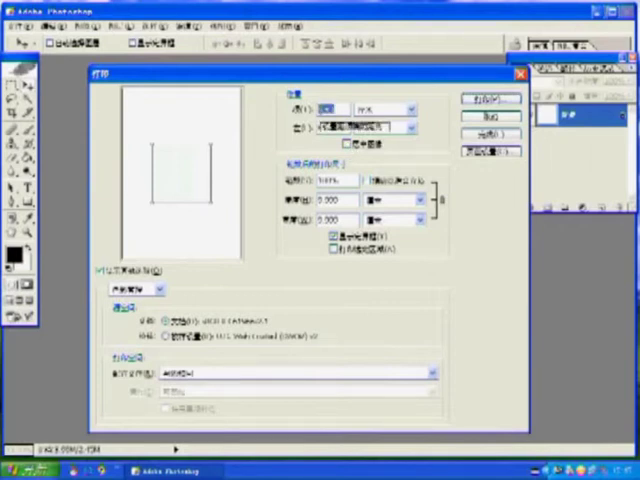
text(0)
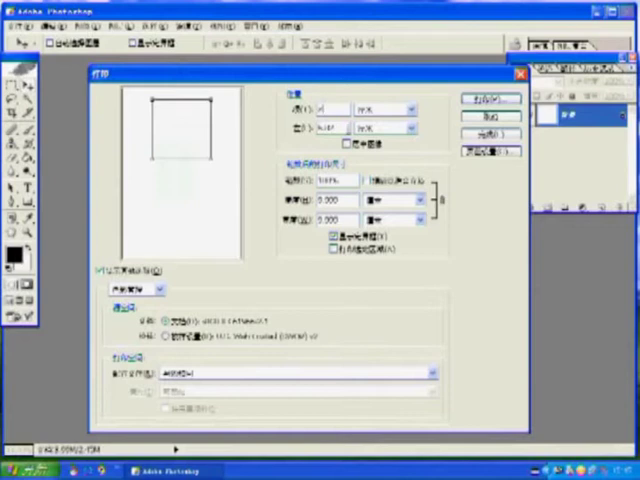
text(0)
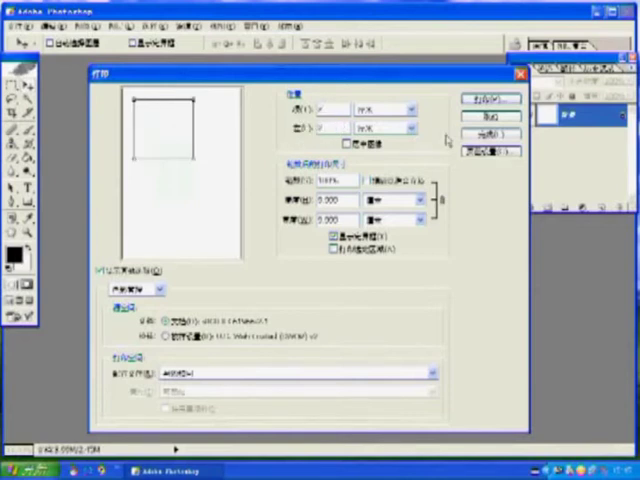
- Continue to Print, choose the EPSON Stylus Photo printer, and open its Properties
click(481, 101)
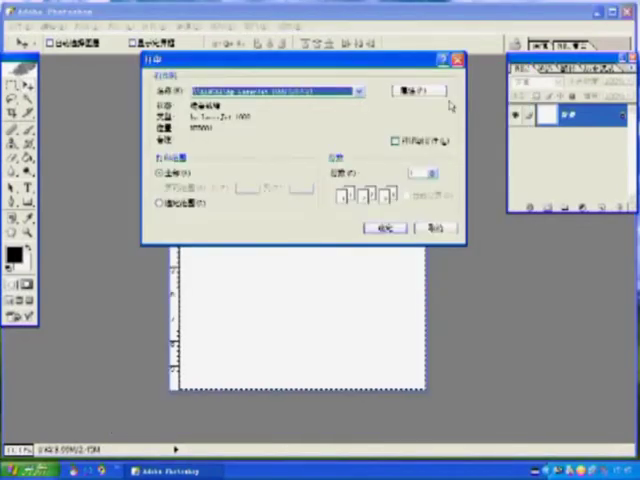
click(359, 92)
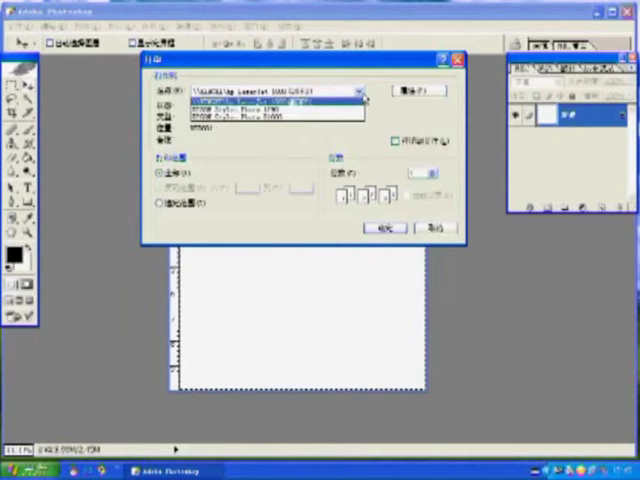
click(300, 118)
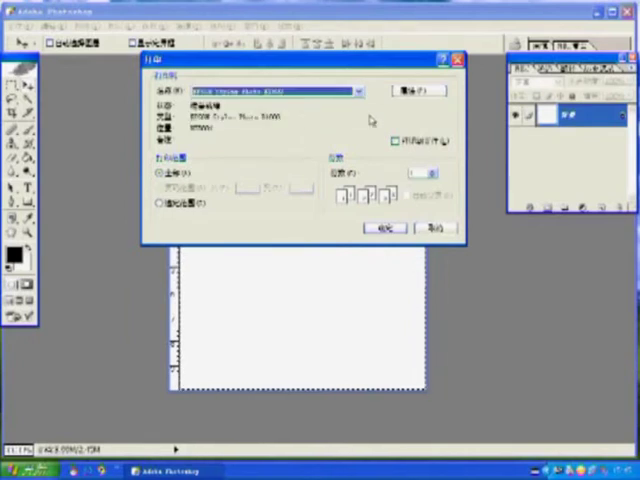
click(411, 94)
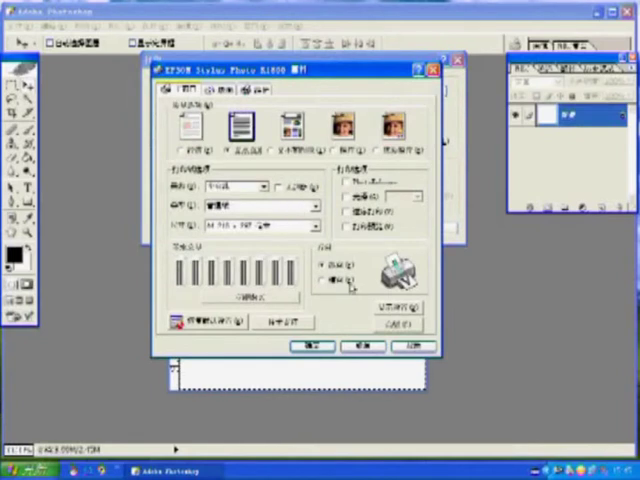
- In Advanced settings, pick the Epson media type and the last quality option, then confirm
click(398, 325)
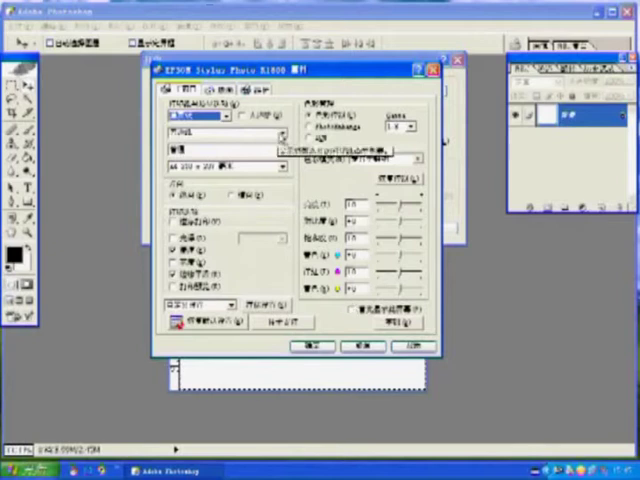
click(281, 133)
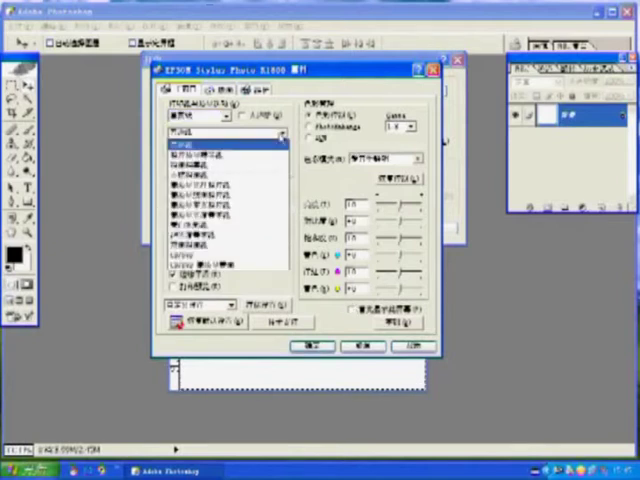
click(230, 186)
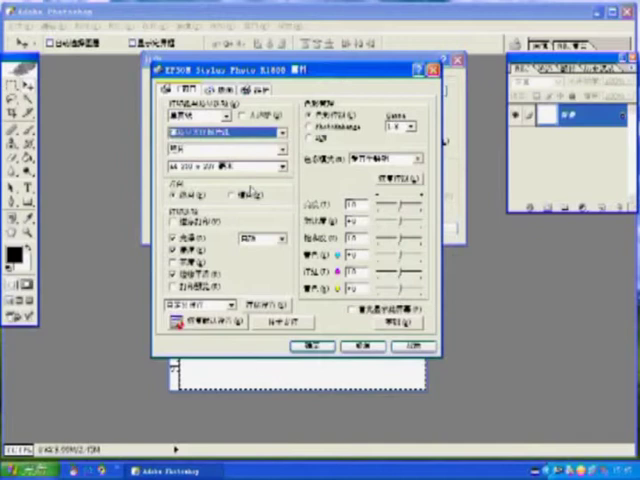
click(282, 149)
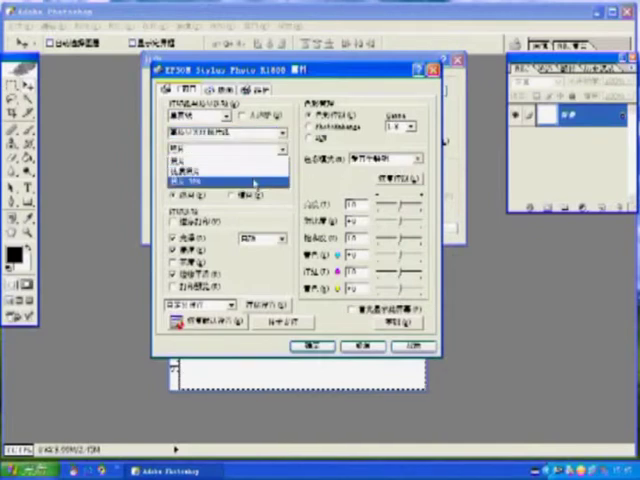
click(254, 181)
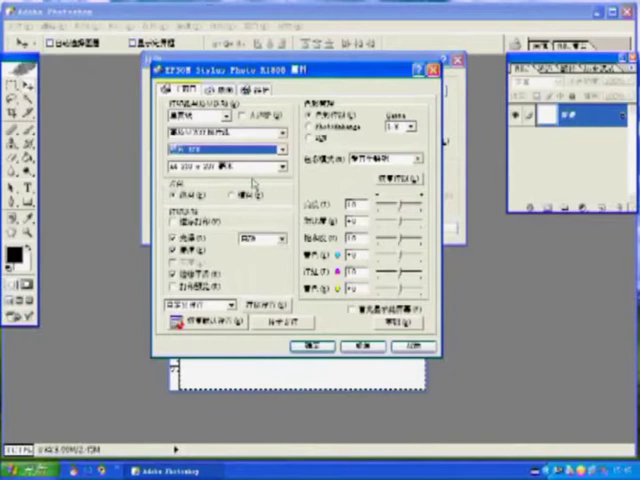
click(183, 243)
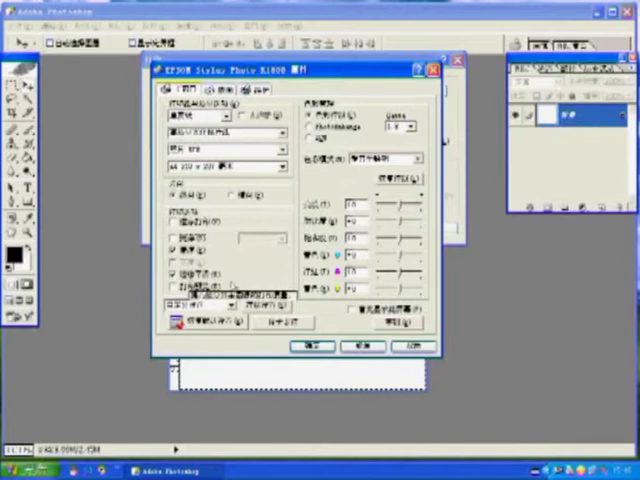
click(311, 346)
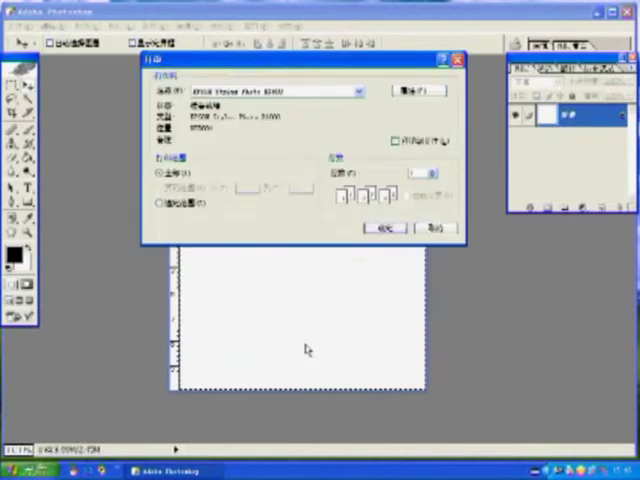
- Confirm the Print dialog to print the stroked document
click(385, 228)
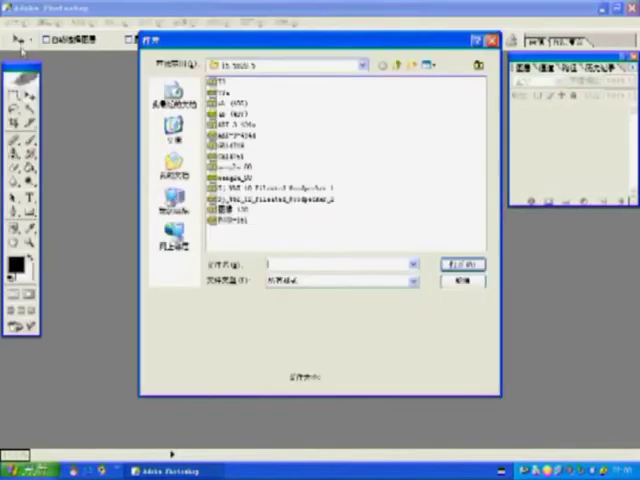
- Open the vintage cowboy advertisement and move its window toward the centre
click(218, 82)
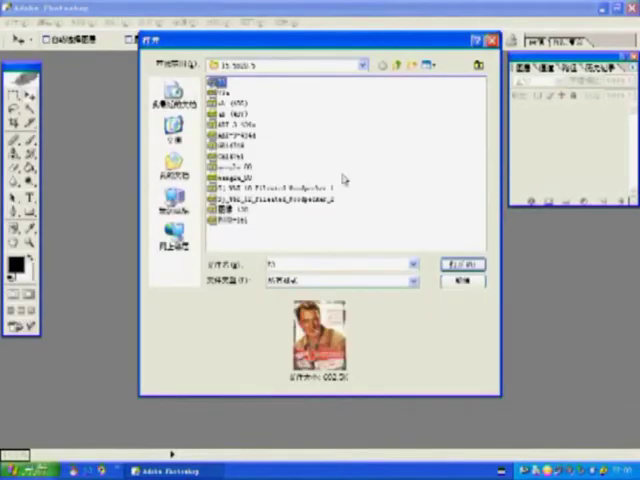
click(462, 265)
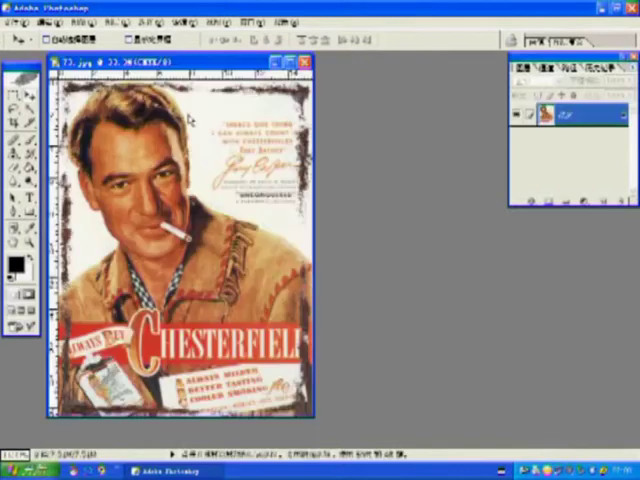
drag(145, 63, 248, 73)
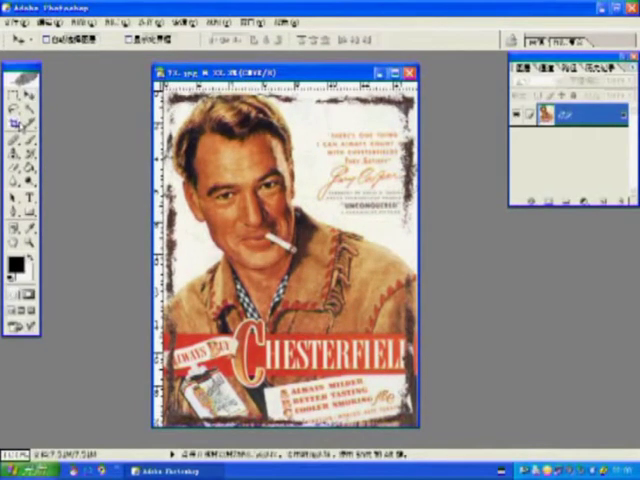
- Crop the advertisement to 8.5 by 8.5 at 300 resolution
click(18, 123)
text(8.5 厘米)
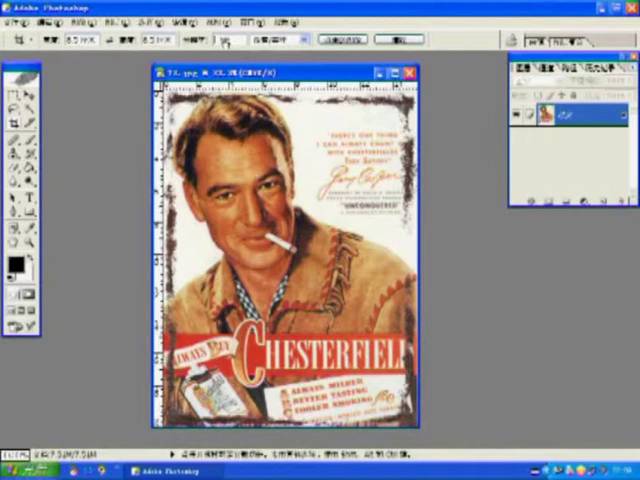
text(300)
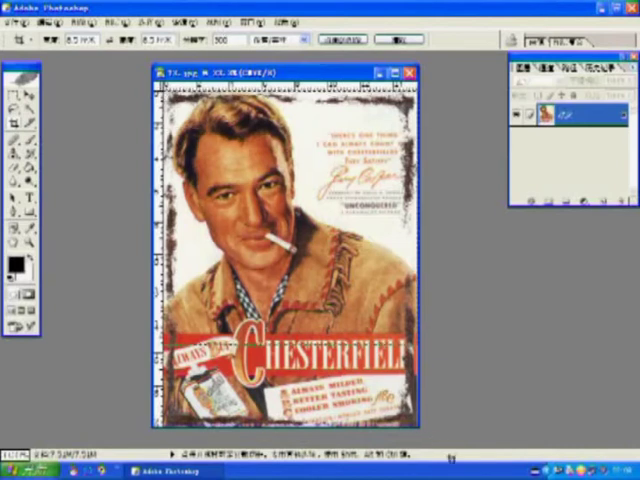
key(v)
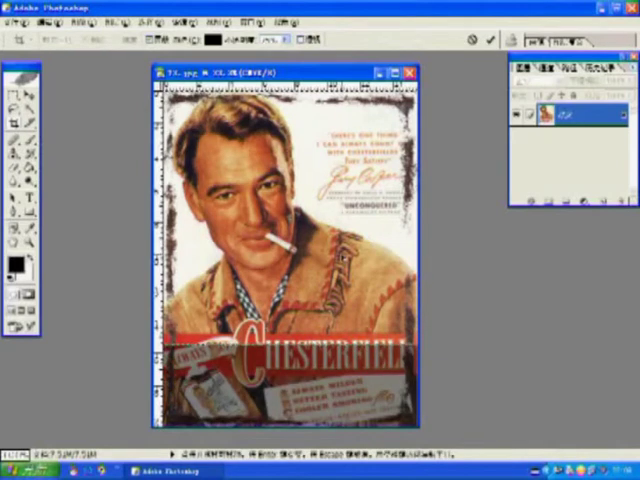
key(c)
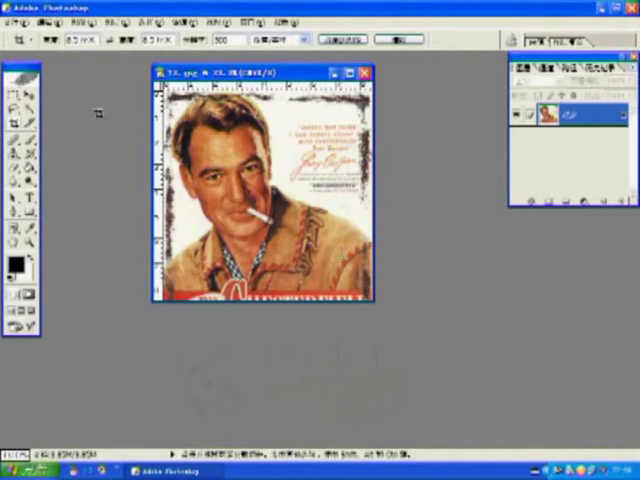
- In Print with Preview, turn off Center Image and replace the Top and Left offsets
click(18, 22)
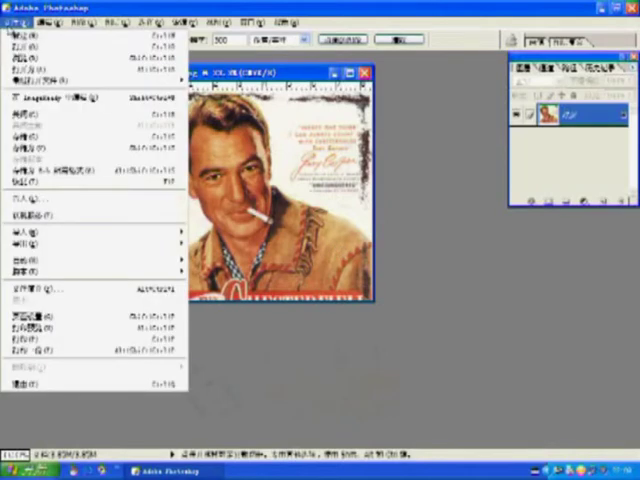
click(30, 327)
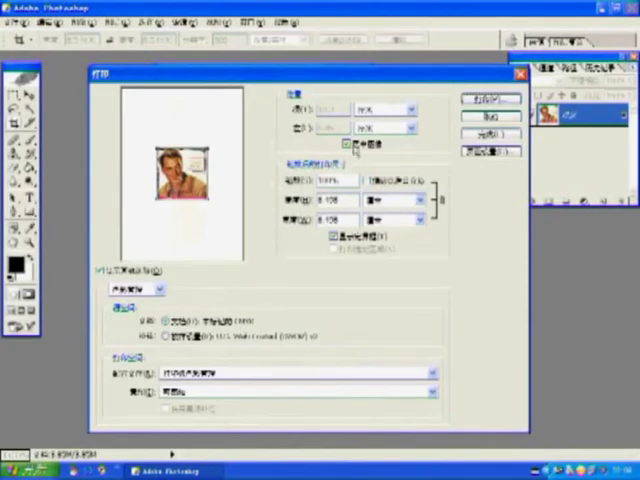
click(347, 143)
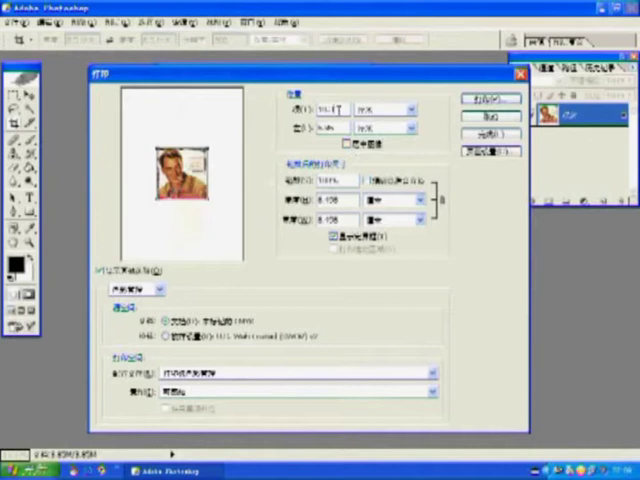
double_click(330, 109)
text(0)
double_click(326, 127)
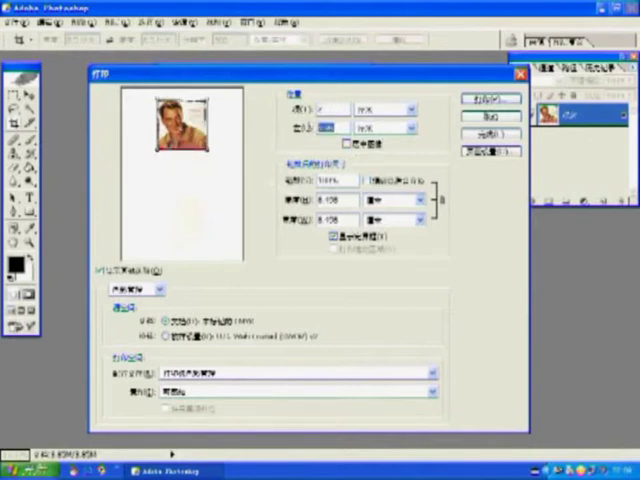
text(0)
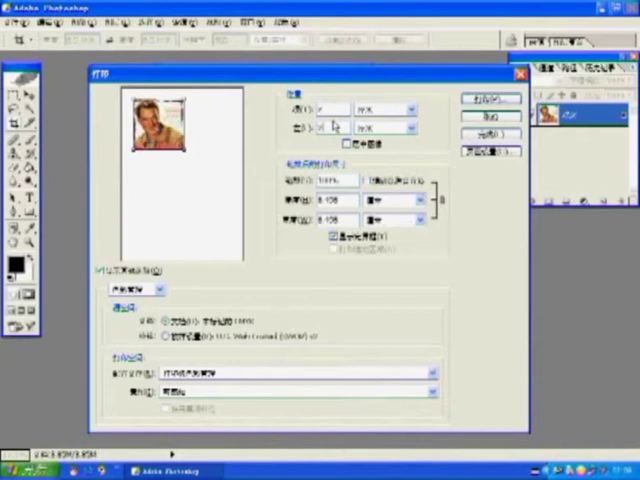
- Continue to Print and choose the Epson R800's advanced paper type and print quality
click(490, 98)
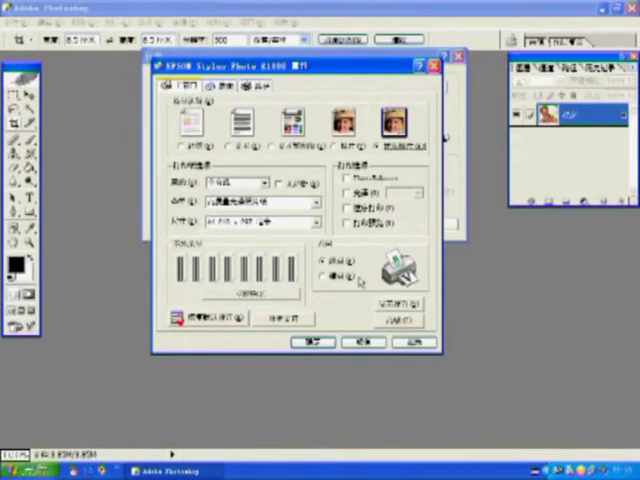
click(398, 318)
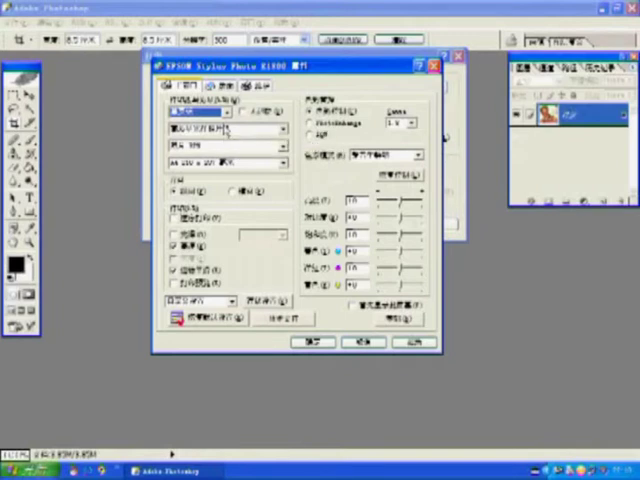
click(228, 131)
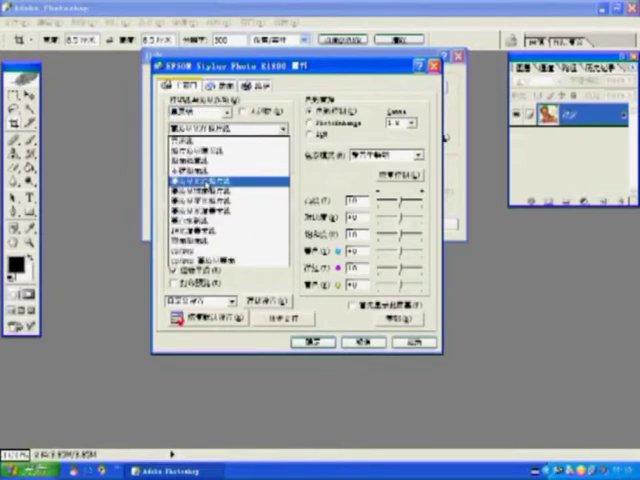
click(200, 182)
click(228, 147)
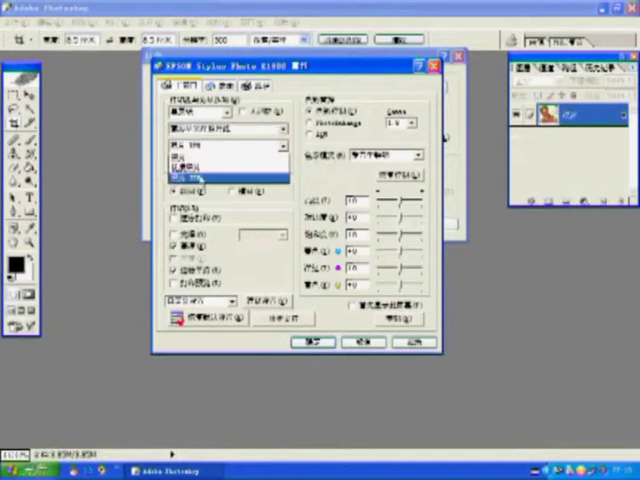
click(200, 178)
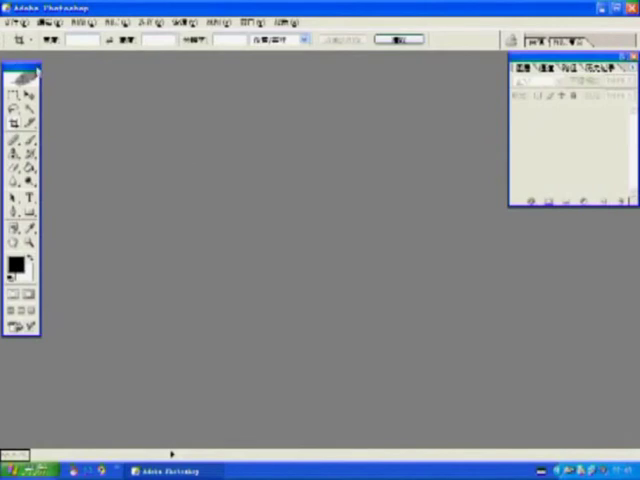
- Bring up the Open window with files shown as thumbnails
click(15, 22)
click(22, 48)
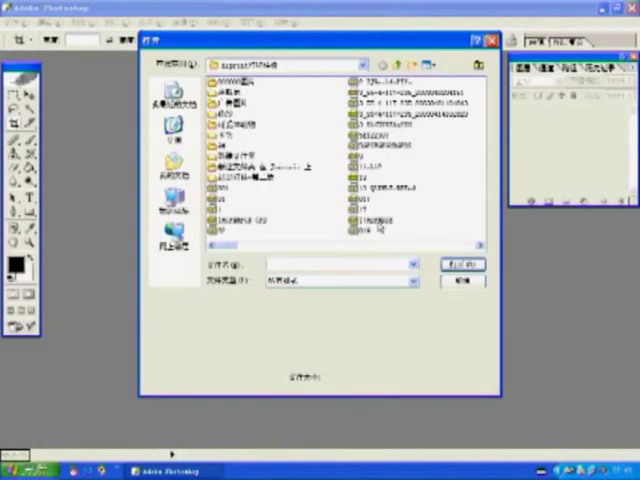
click(432, 65)
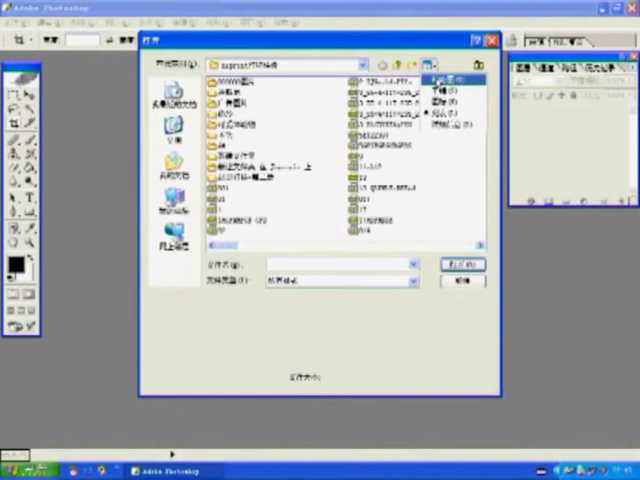
click(440, 80)
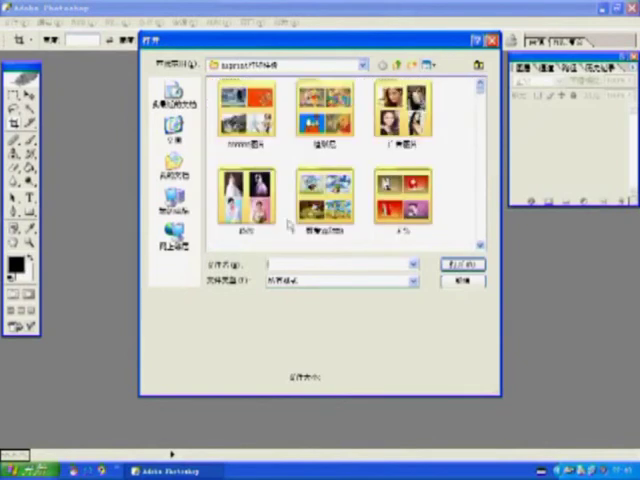
drag(480, 85, 480, 100)
scroll(453, 220, down, 3)
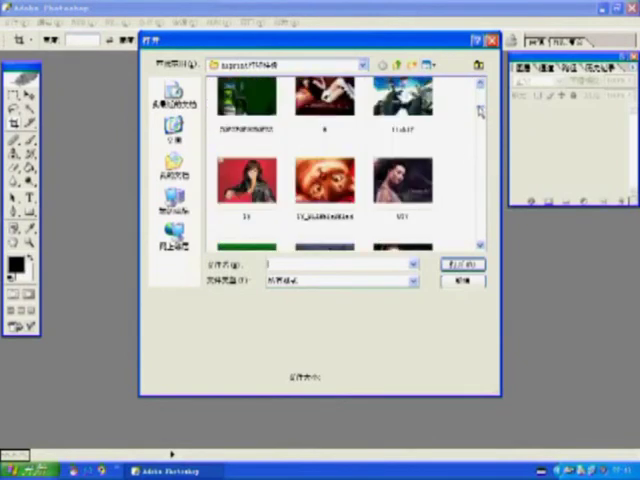
scroll(453, 220, down, 3)
scroll(453, 220, down, 3)
scroll(453, 220, down, 3)
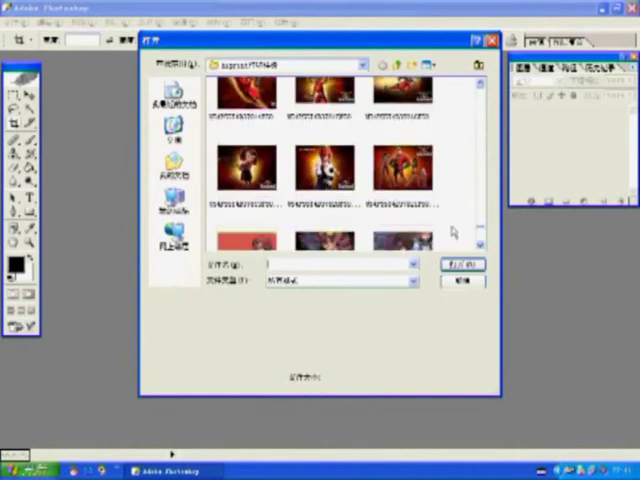
scroll(453, 232, up, 5)
- Open the Mr. Incredible picture and drag its window to the workspace centre
click(246, 125)
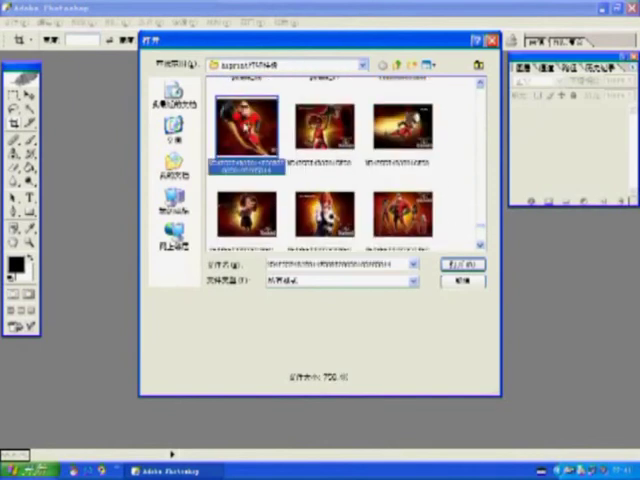
click(462, 264)
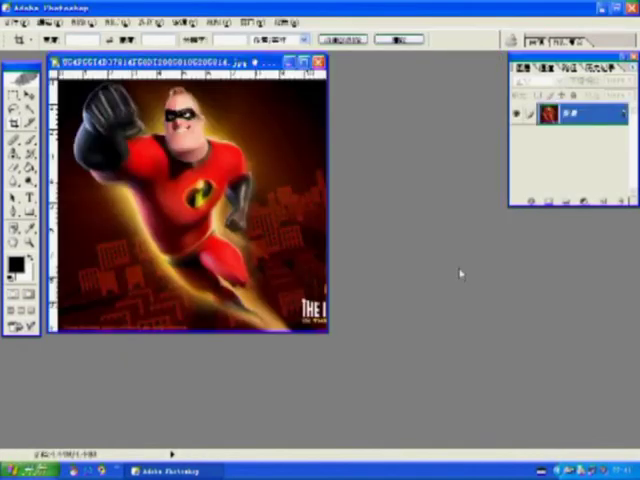
drag(193, 63, 301, 103)
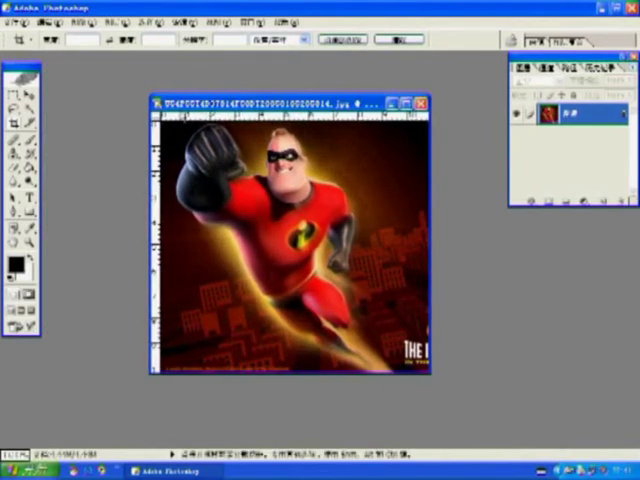
- Set the crop width, height and 300 resolution, then drag and commit the crop around the hero
click(70, 40)
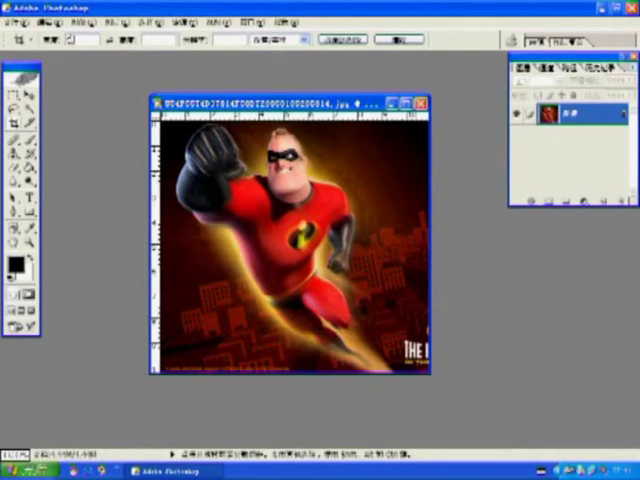
text(5.0 厘米)
key(Tab)
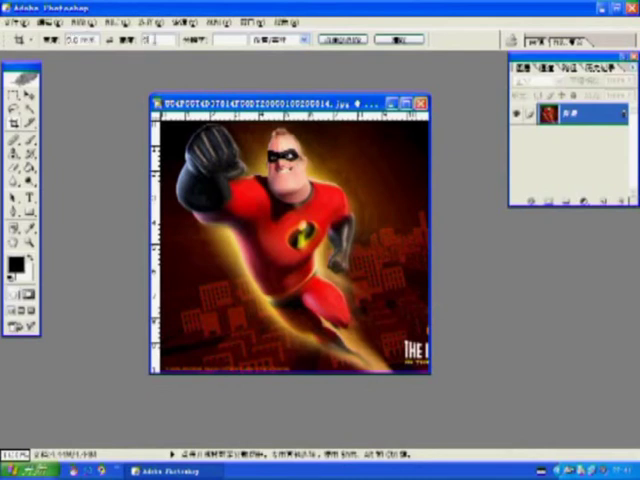
text(5.0 厘米)
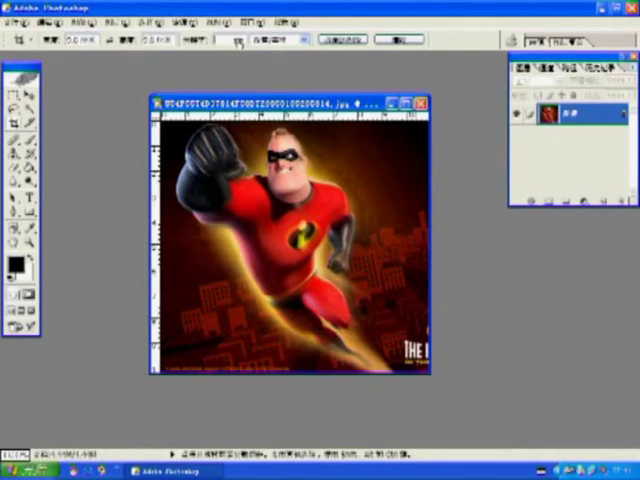
key(Tab)
text(300)
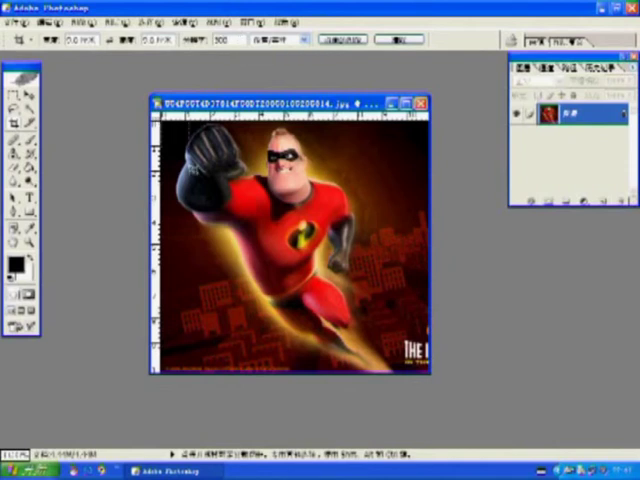
drag(160, 120, 430, 372)
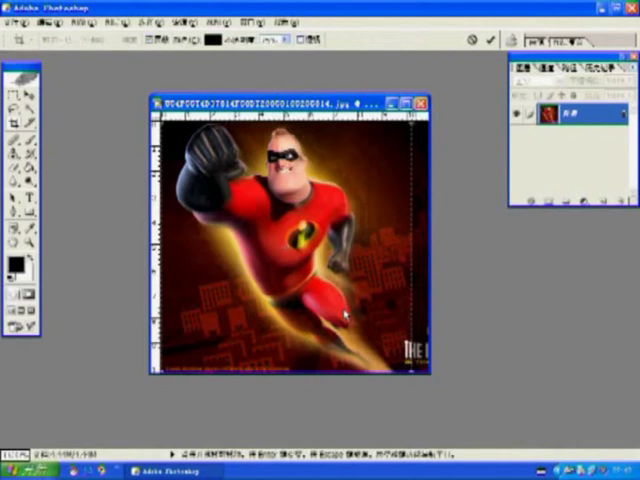
key(Return)
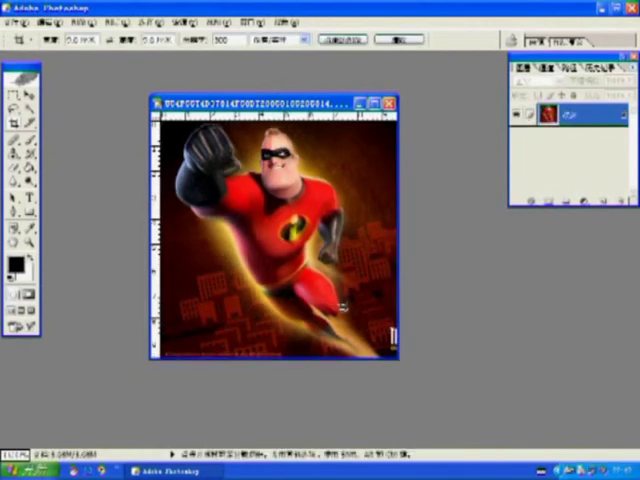
- Turn off Center Image, set Top and Left offsets to 4 cm, and proceed to Print
click(18, 22)
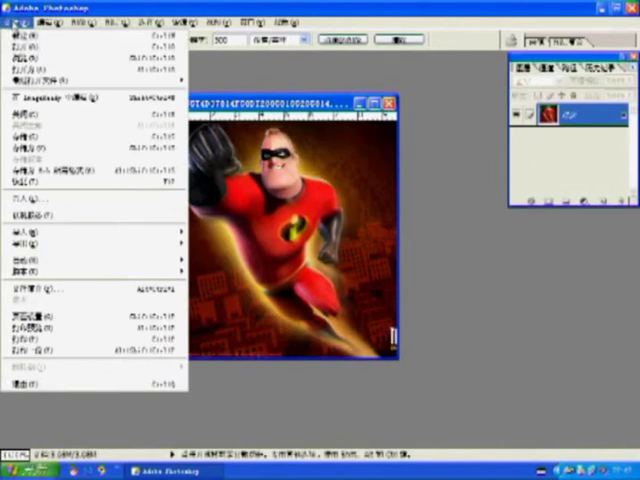
click(30, 327)
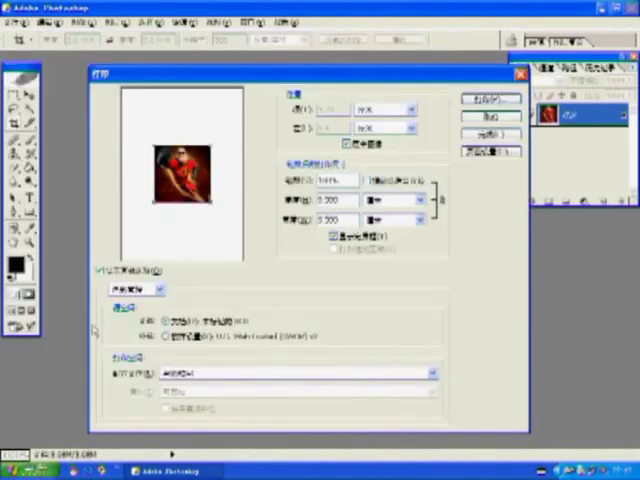
click(347, 143)
double_click(327, 109)
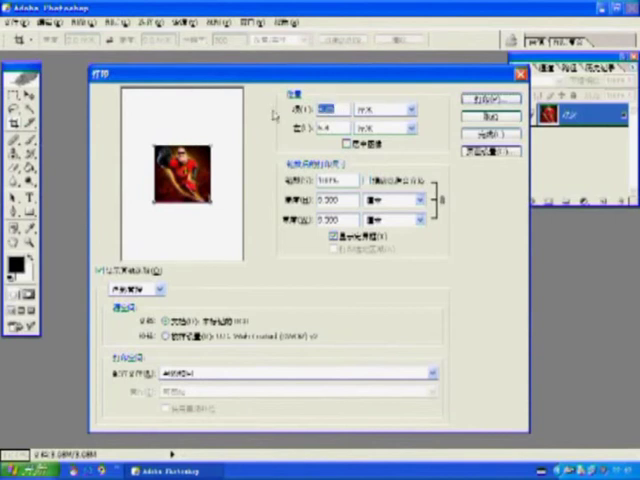
text(4)
key(Tab)
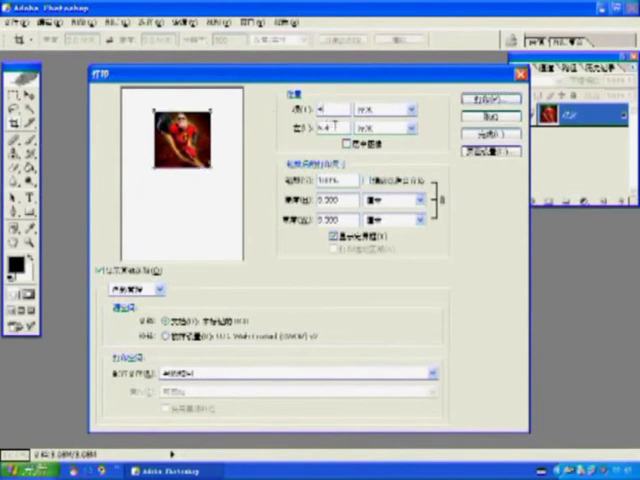
double_click(327, 127)
text(4)
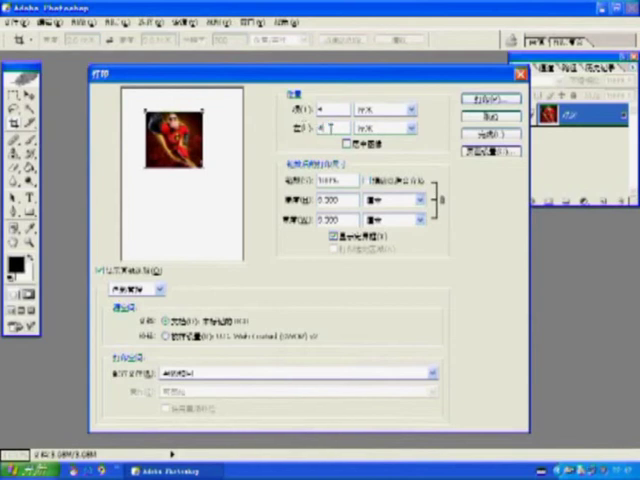
key(Return)
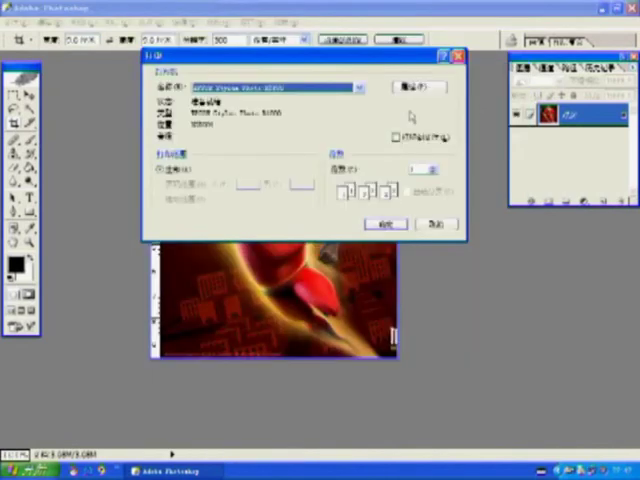
- Select the Epson Stylus Photo R800 as the printer in the Print dialog
click(358, 88)
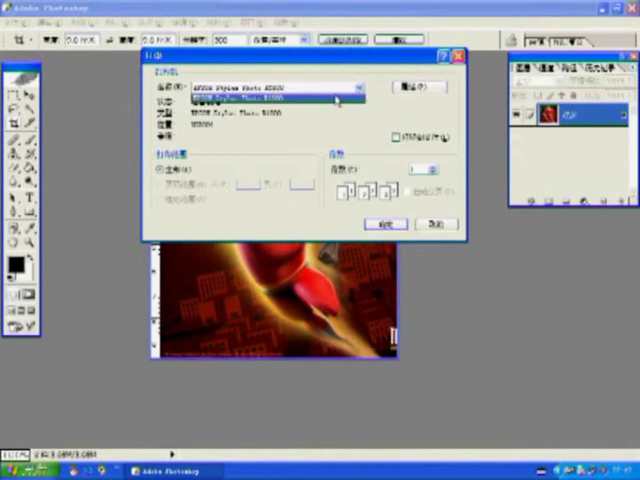
click(337, 97)
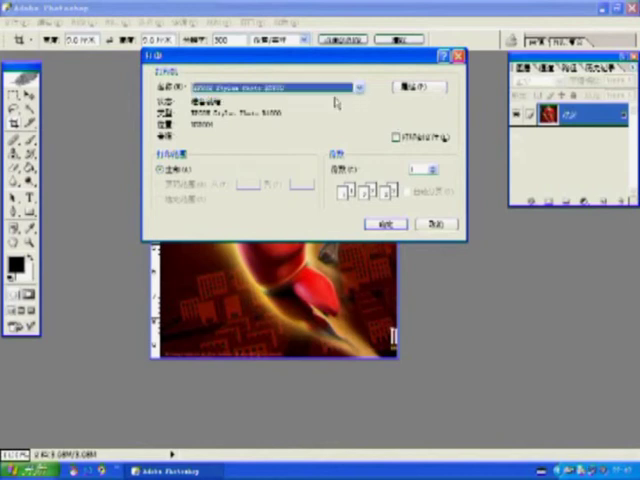
click(410, 88)
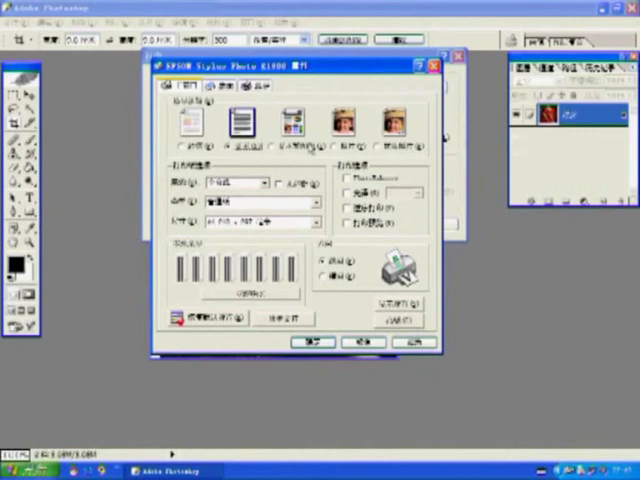
- In the Epson's advanced settings, set paper type and print quality, clear one option, and confirm
click(400, 320)
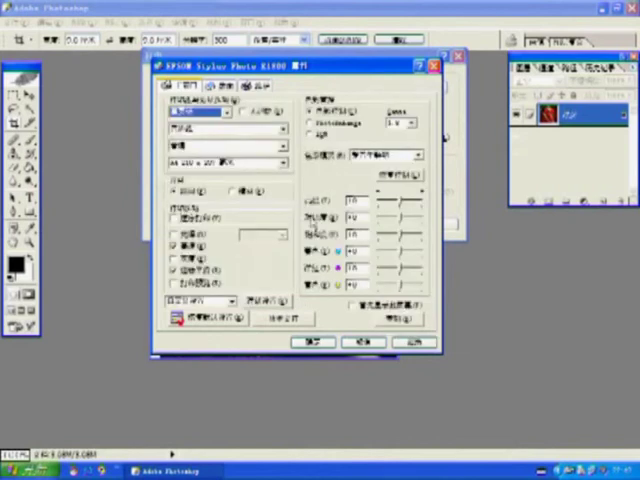
click(283, 131)
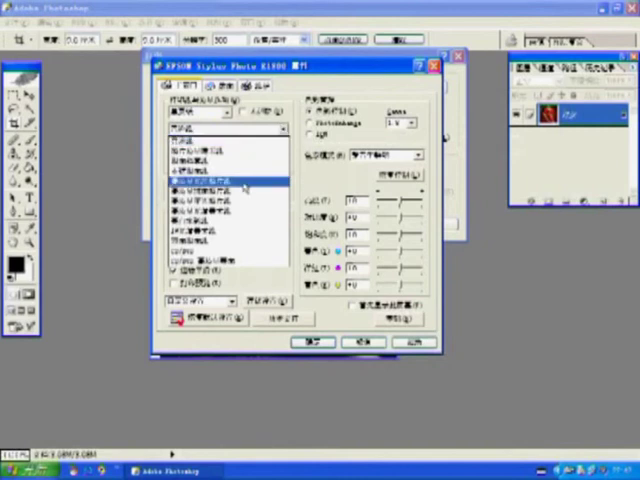
click(244, 183)
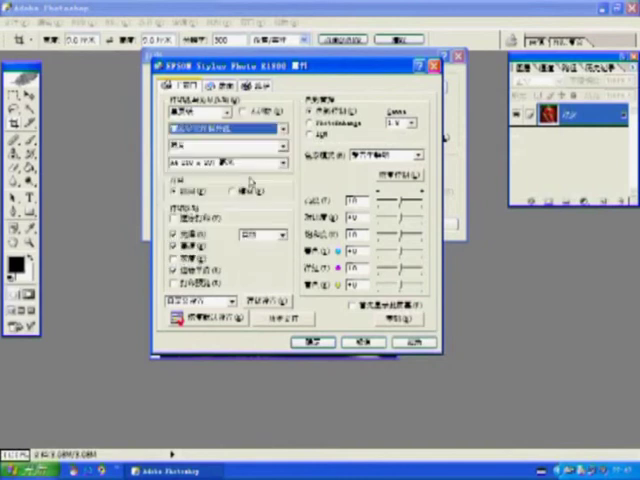
click(283, 148)
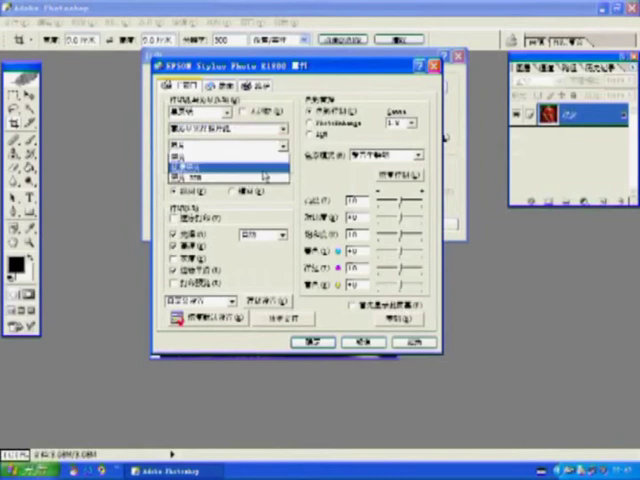
click(260, 178)
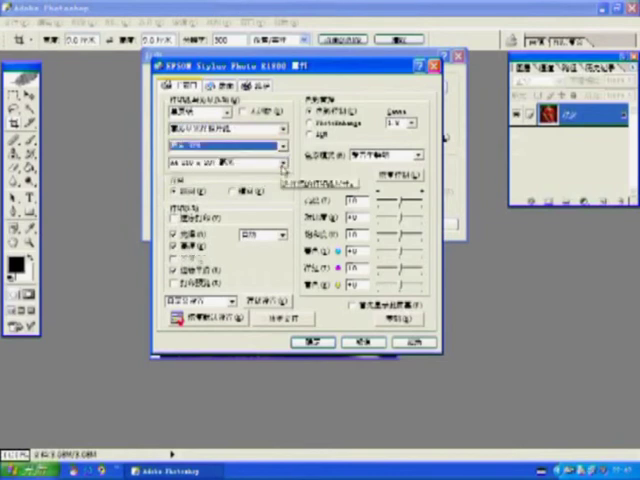
click(200, 234)
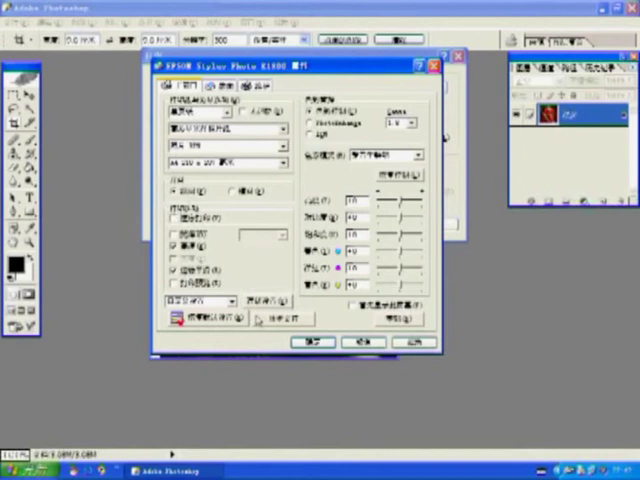
click(312, 342)
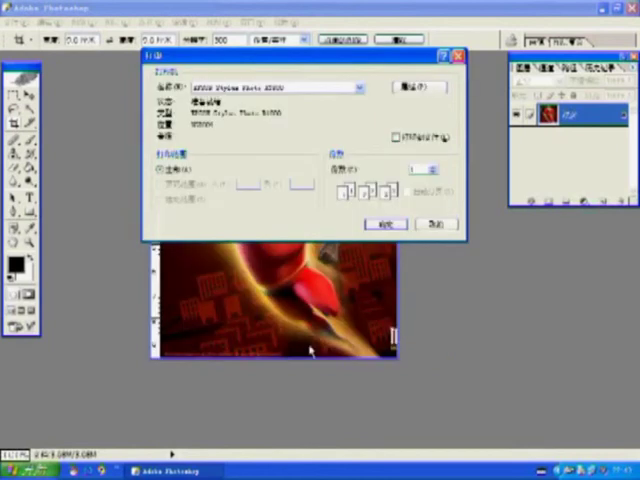
- Print the cropped Mr. Incredible picture on the Epson R800
click(386, 224)
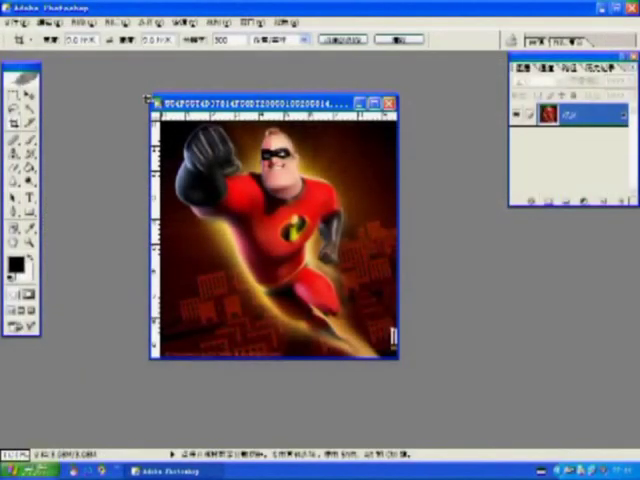
- Reopen Print with Preview, keeping the 4 cm top/left offsets, and continue to the Print dialog
click(16, 22)
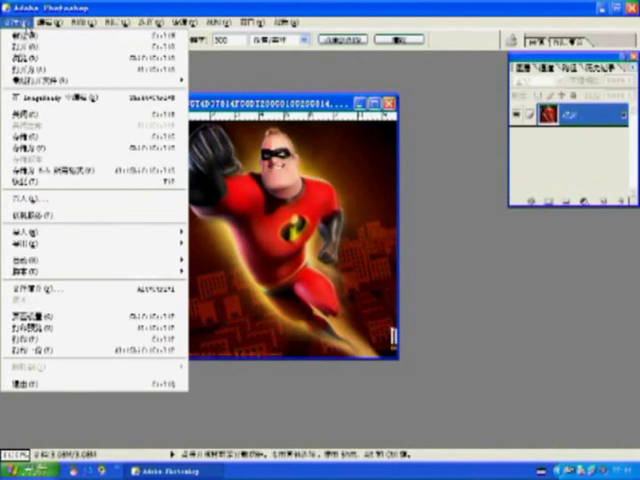
click(98, 328)
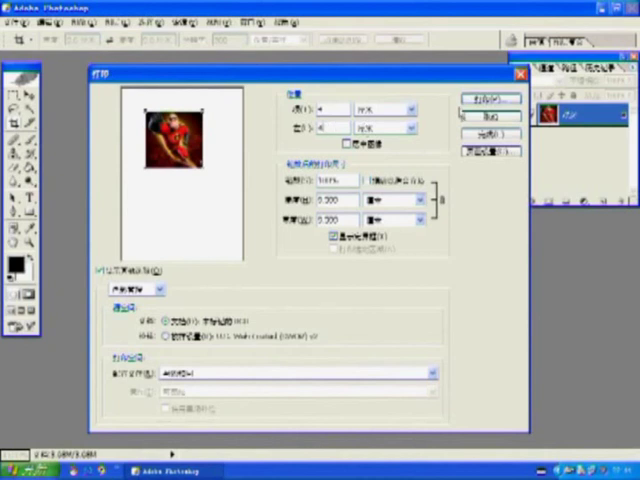
key(Return)
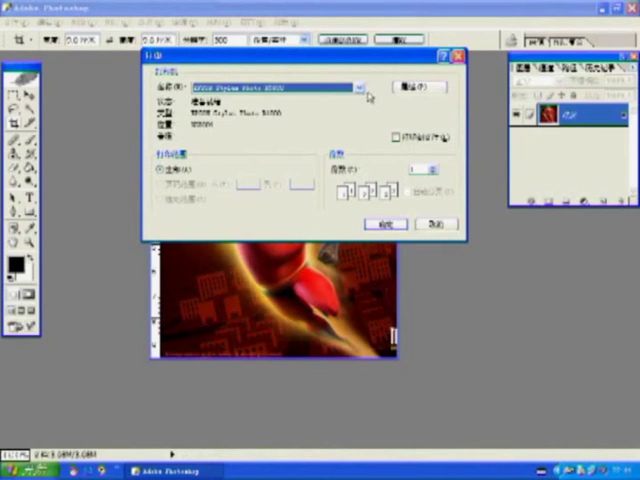
- Toggle one option in the Epson's advanced settings, then print the picture again
click(415, 88)
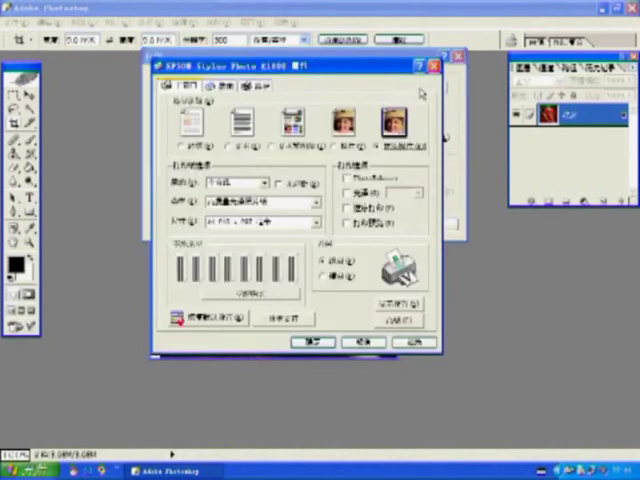
click(200, 162)
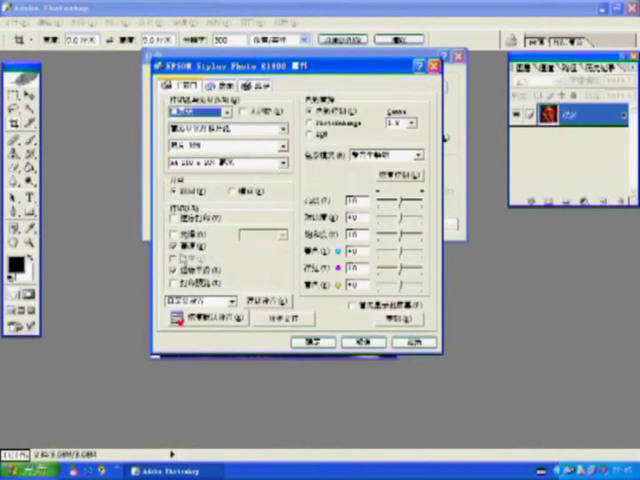
click(174, 269)
click(312, 342)
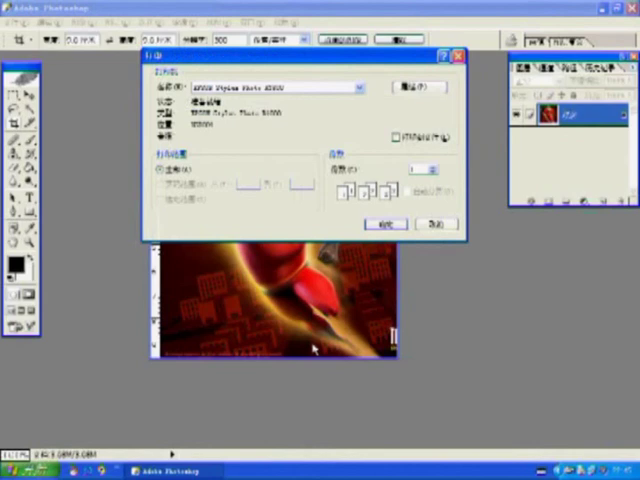
click(384, 224)
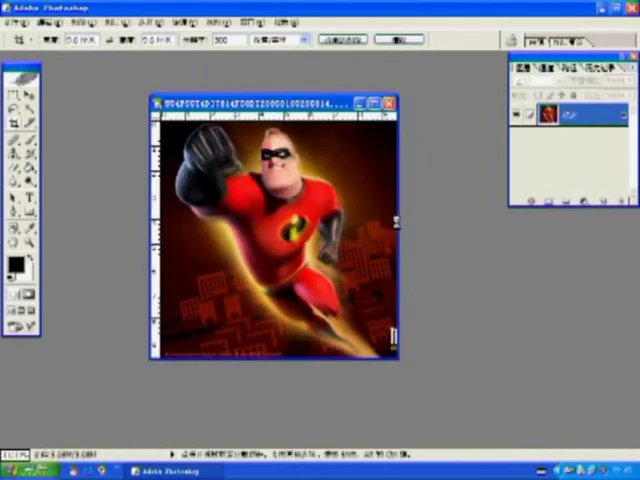